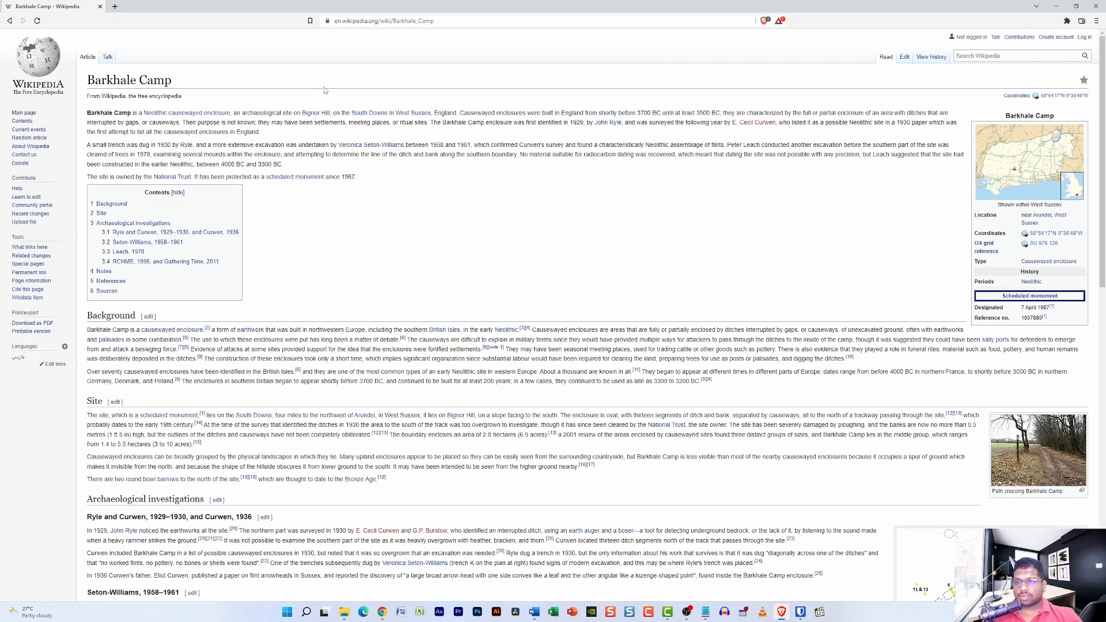
pyautogui.scroll(-5, 281, 397)
pyautogui.scroll(5, 281, 398)
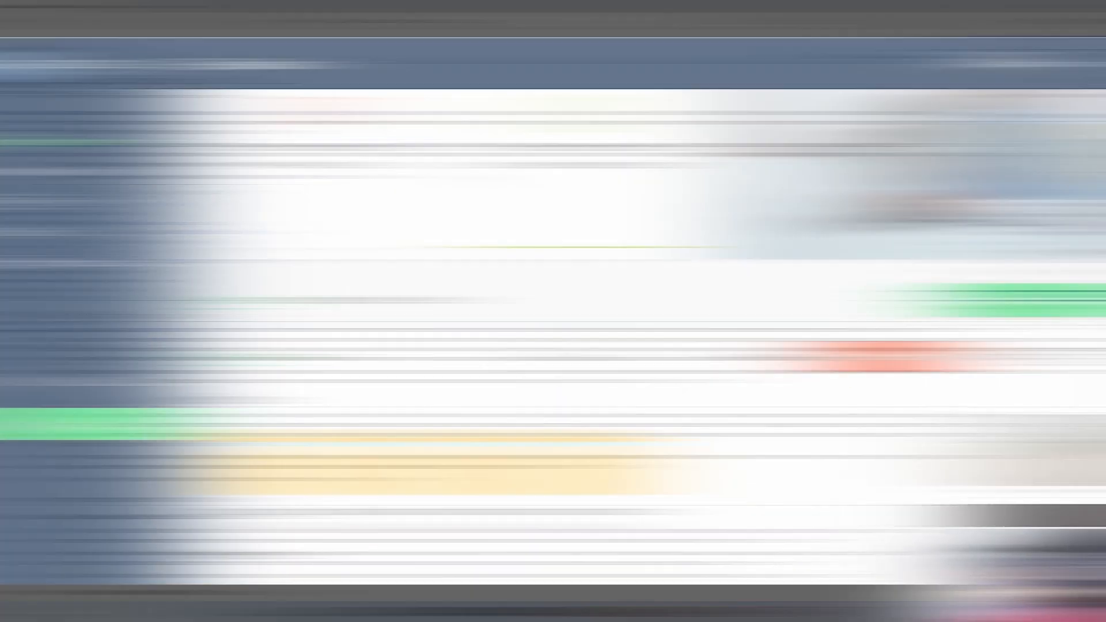
pyautogui.scroll(-4, 548, 291)
pyautogui.scroll(5, 548, 291)
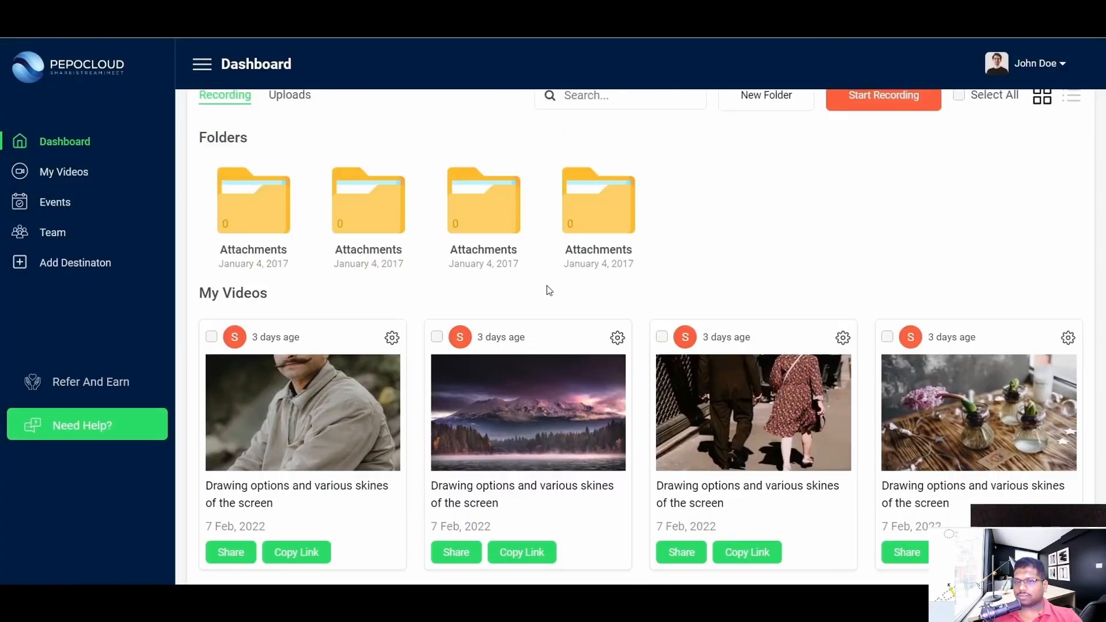
pyautogui.scroll(4, 548, 291)
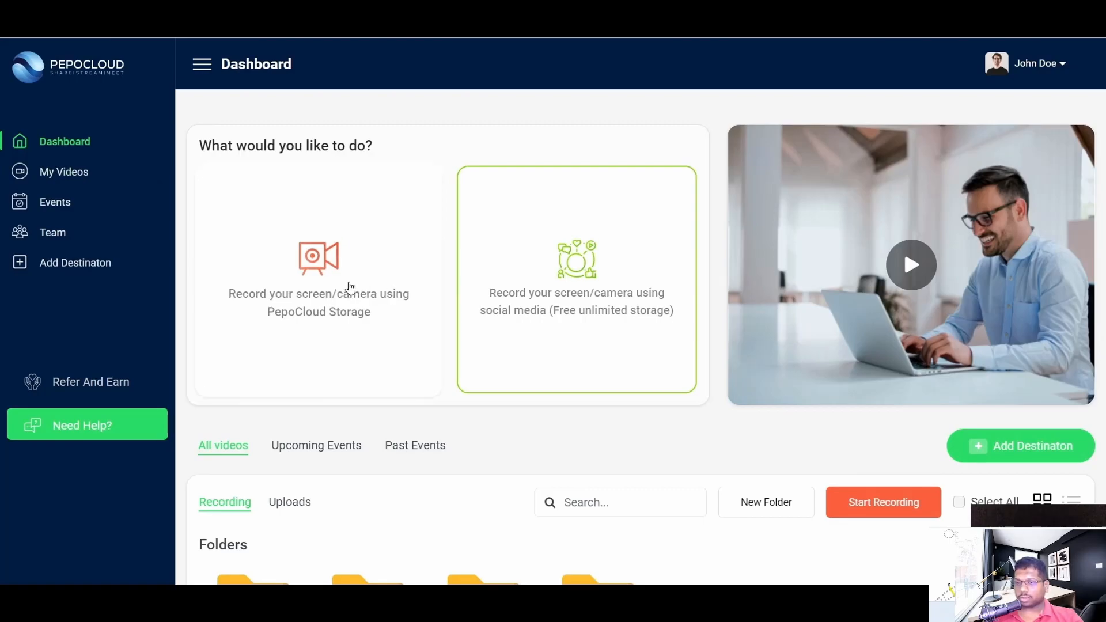
# Choose recording the screen or camera with PepoCloud Storage and start the recording
pyautogui.click(348, 289)
pyautogui.click(408, 375)
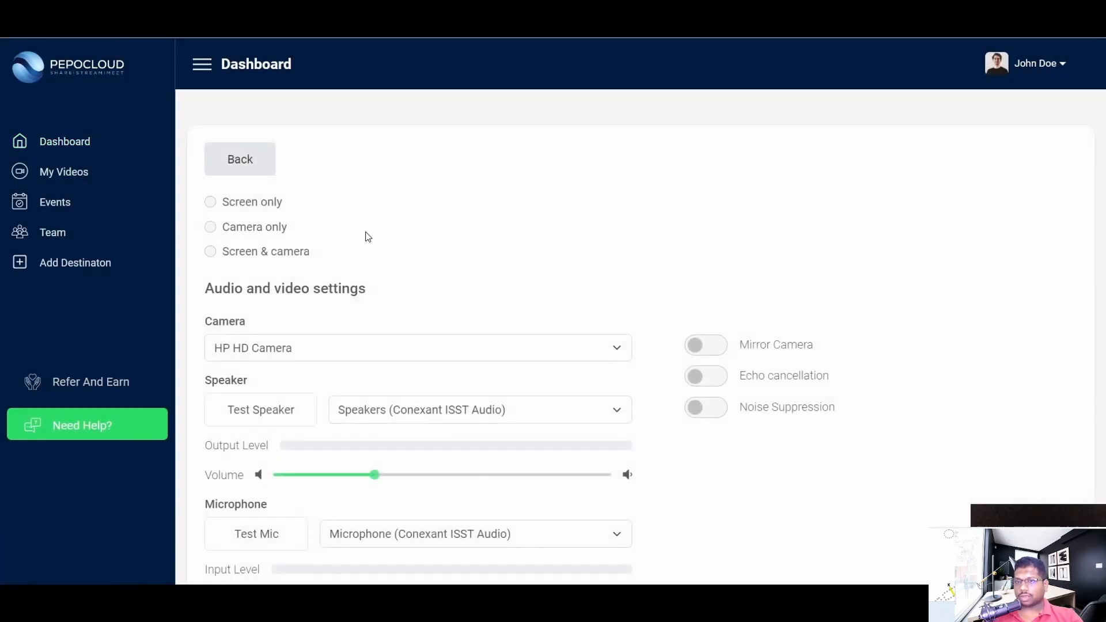
pyautogui.scroll(-5, 375, 217)
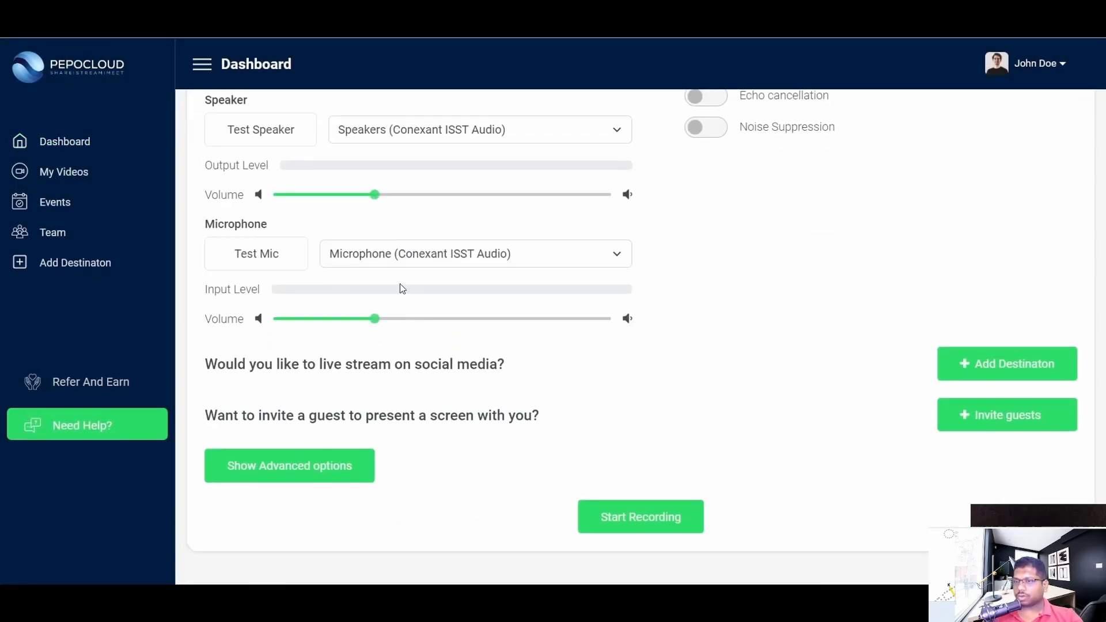
pyautogui.click(647, 520)
# Schedule the meeting from its details form and view the shared pepocloud.io tab
pyautogui.click(704, 493)
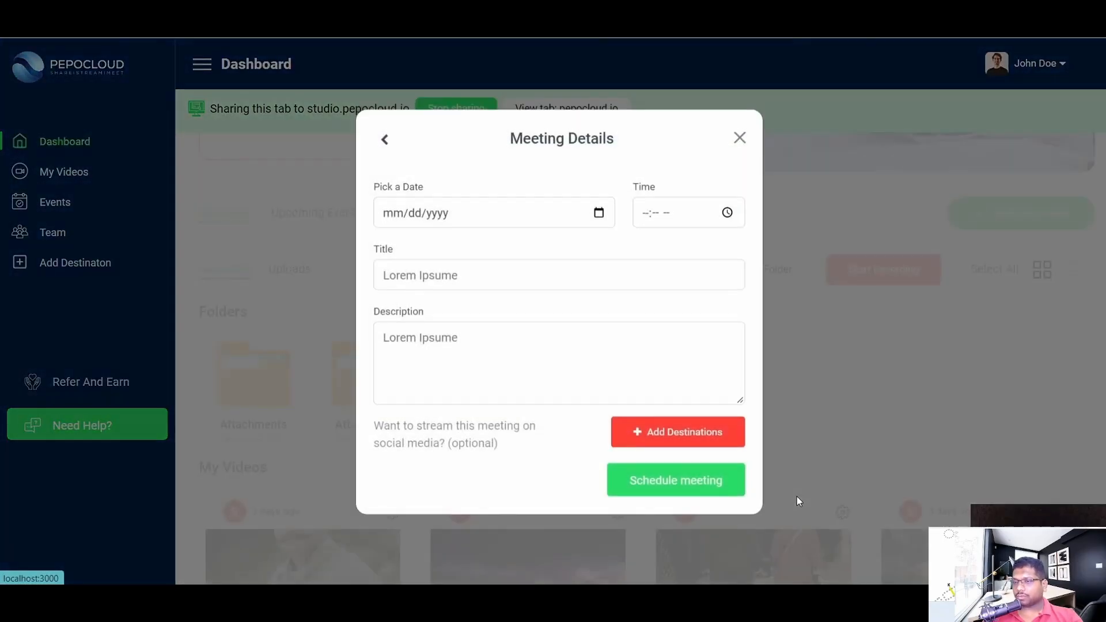
pyautogui.scroll(5, 598, 267)
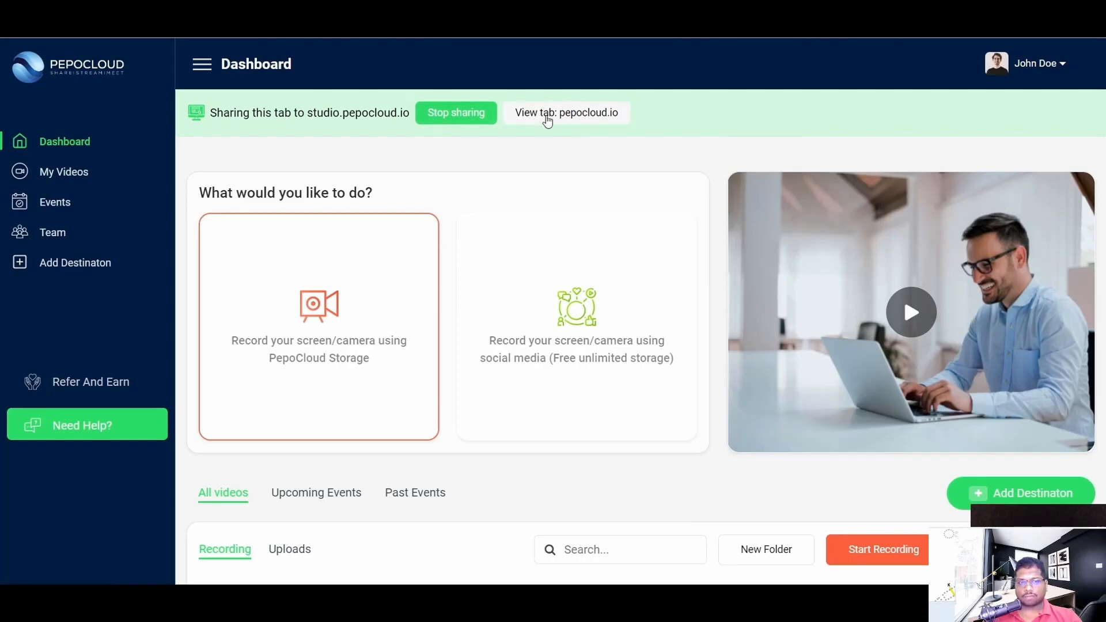
pyautogui.click(576, 122)
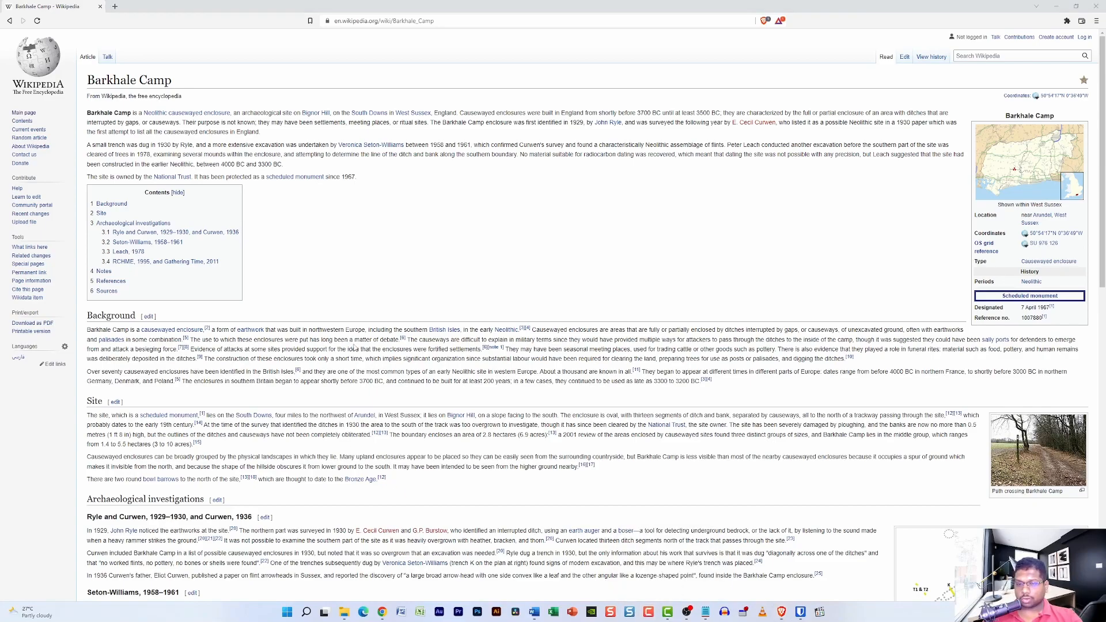
# Switch to Camtasia Recorder and move its recording bar inside the current capture region
pyautogui.click(649, 607)
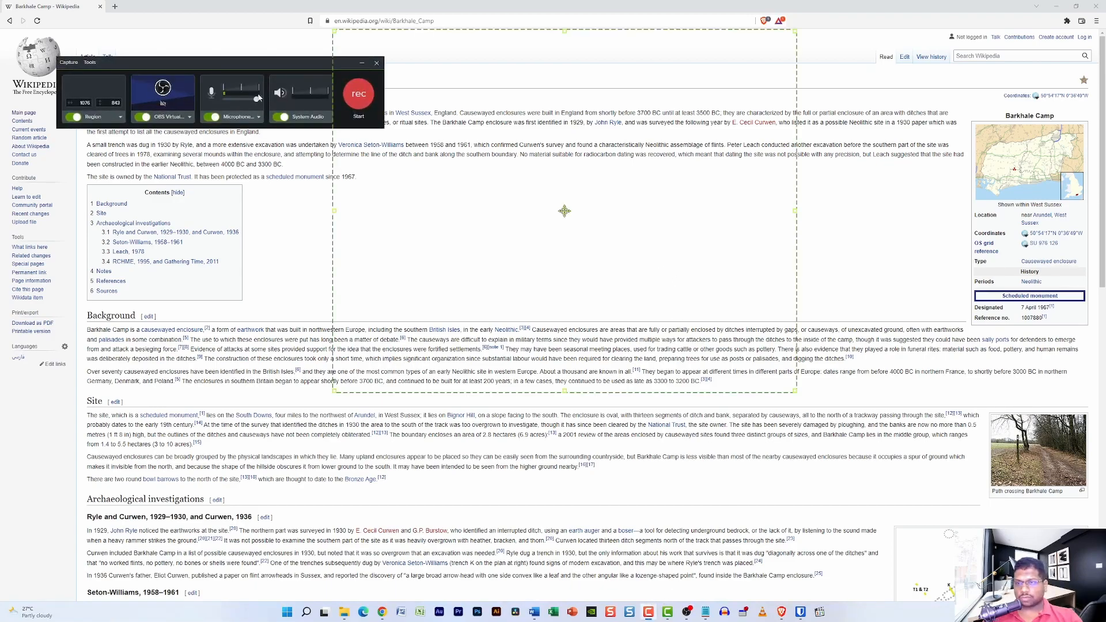
pyautogui.moveTo(210, 61); pyautogui.dragTo(506, 191)
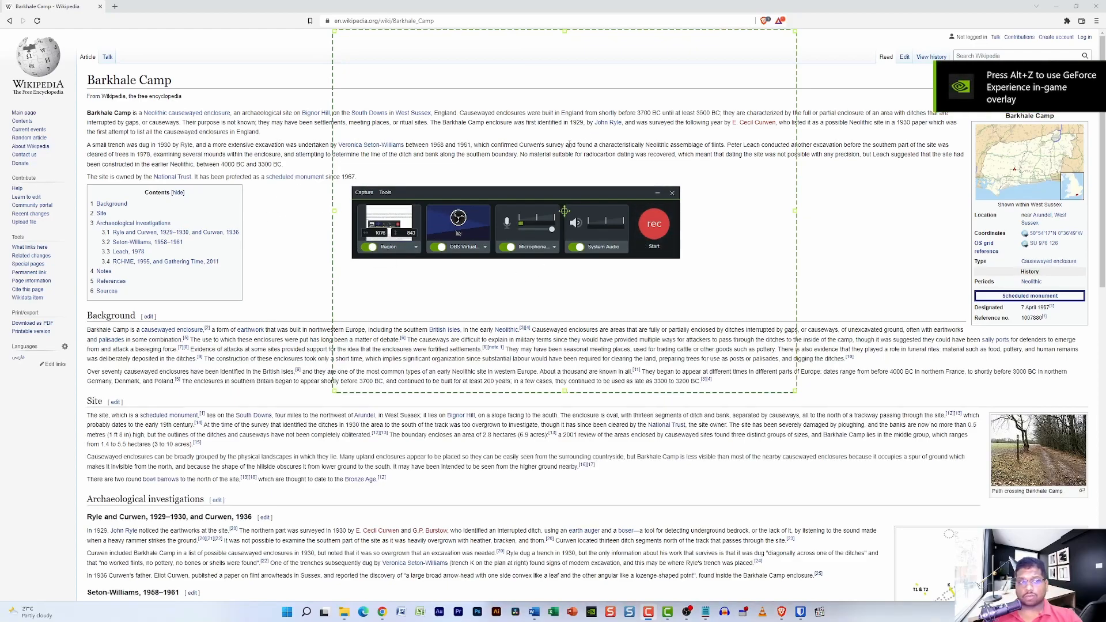
pyautogui.click(399, 248)
pyautogui.click(399, 247)
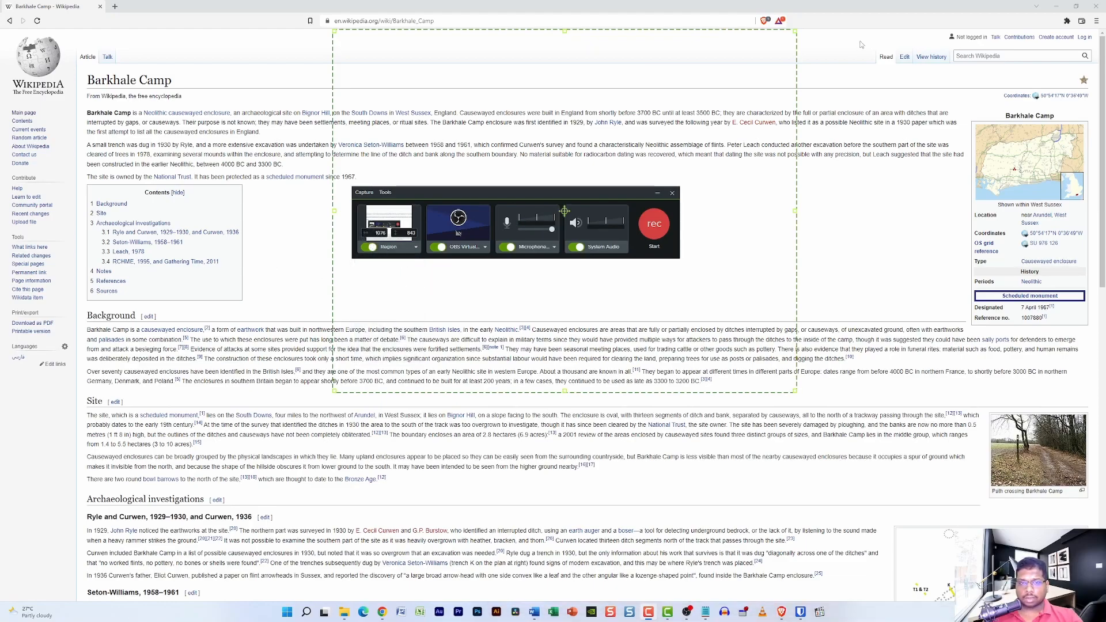
# Define a custom capture region of about 935 by 632 pixels over the article's opening and reposition the recording bar
pyautogui.click(387, 246)
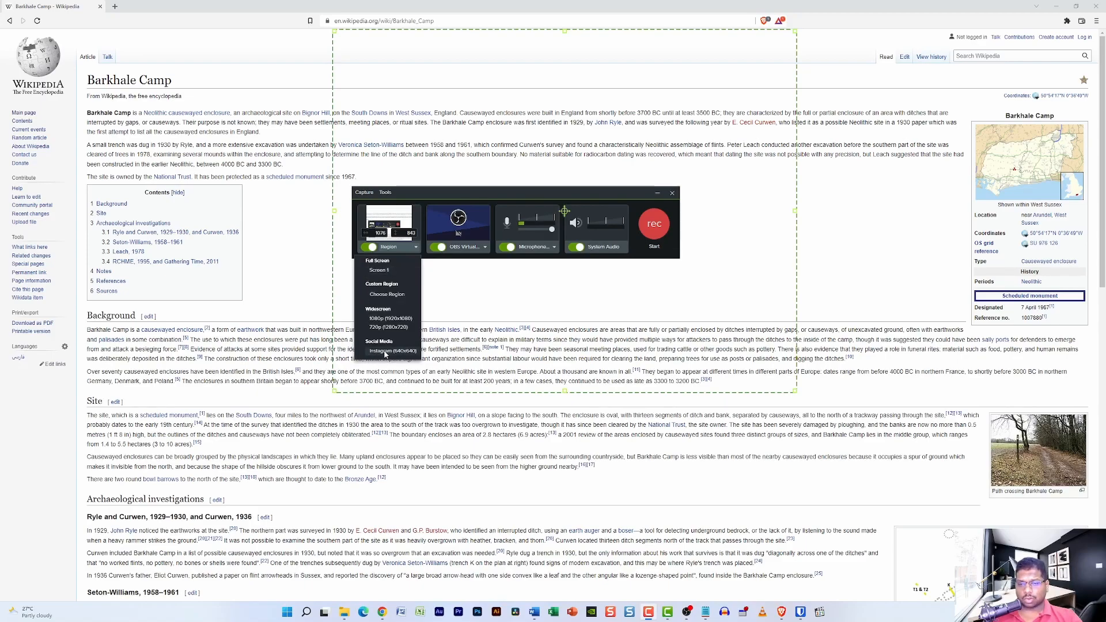
pyautogui.click(381, 296)
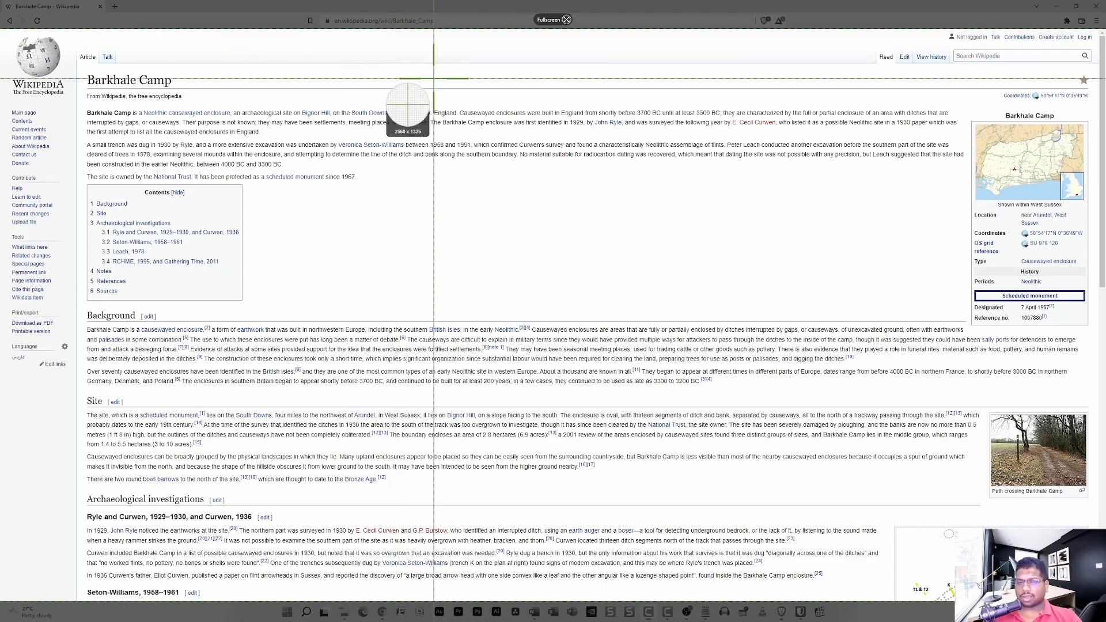
pyautogui.moveTo(201, 52); pyautogui.dragTo(606, 324)
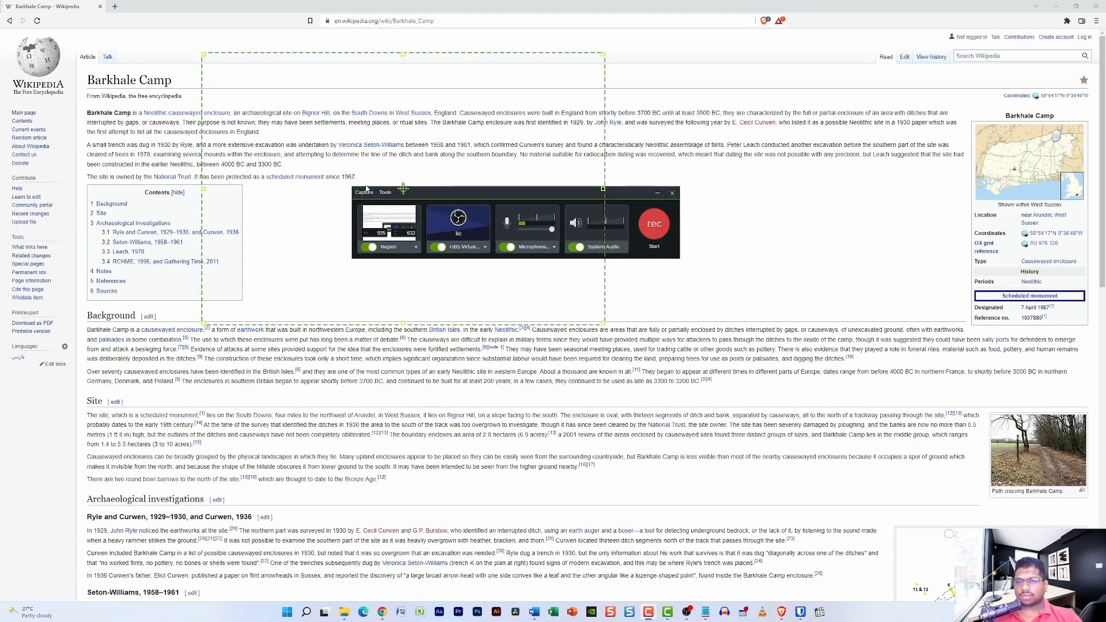
pyautogui.moveTo(420, 190); pyautogui.dragTo(349, 209)
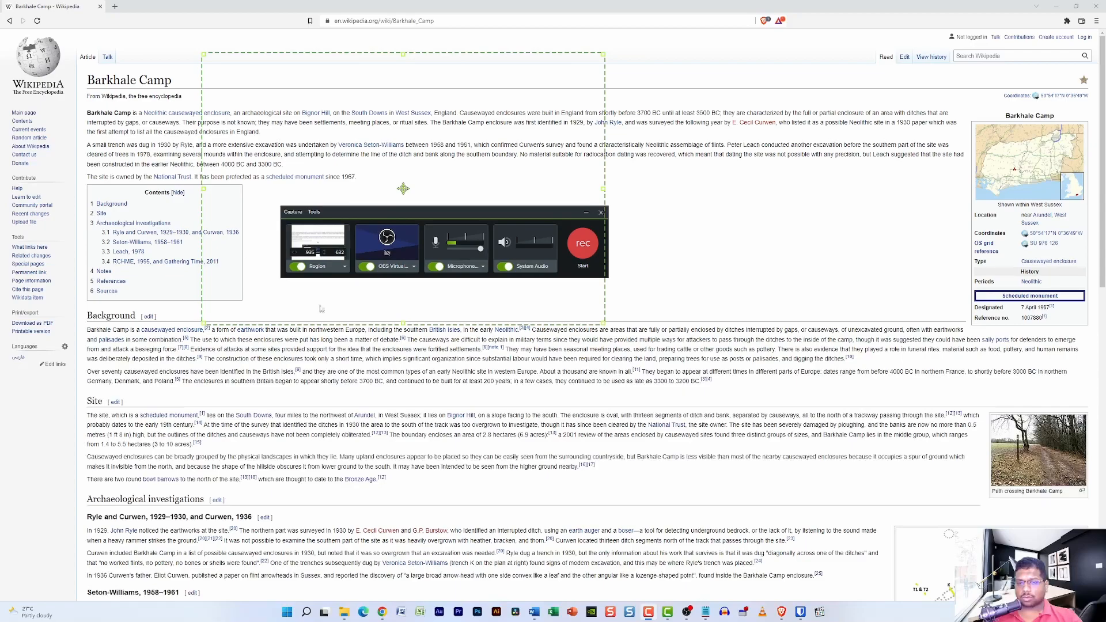
# Examine which camera and microphone sources are available for the recording
pyautogui.click(392, 268)
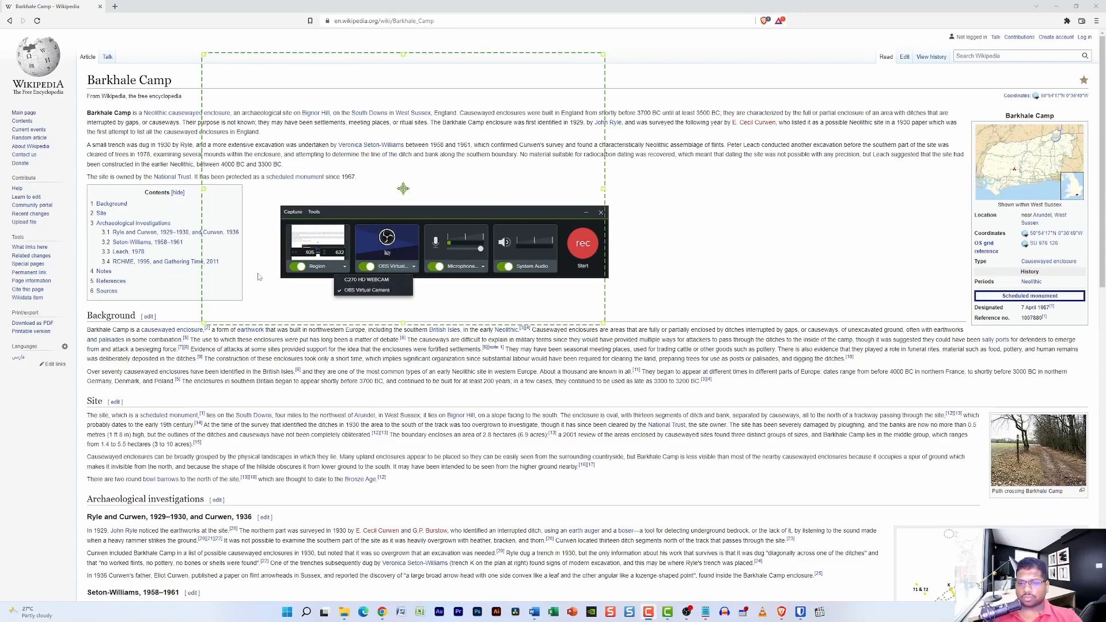
pyautogui.click(389, 268)
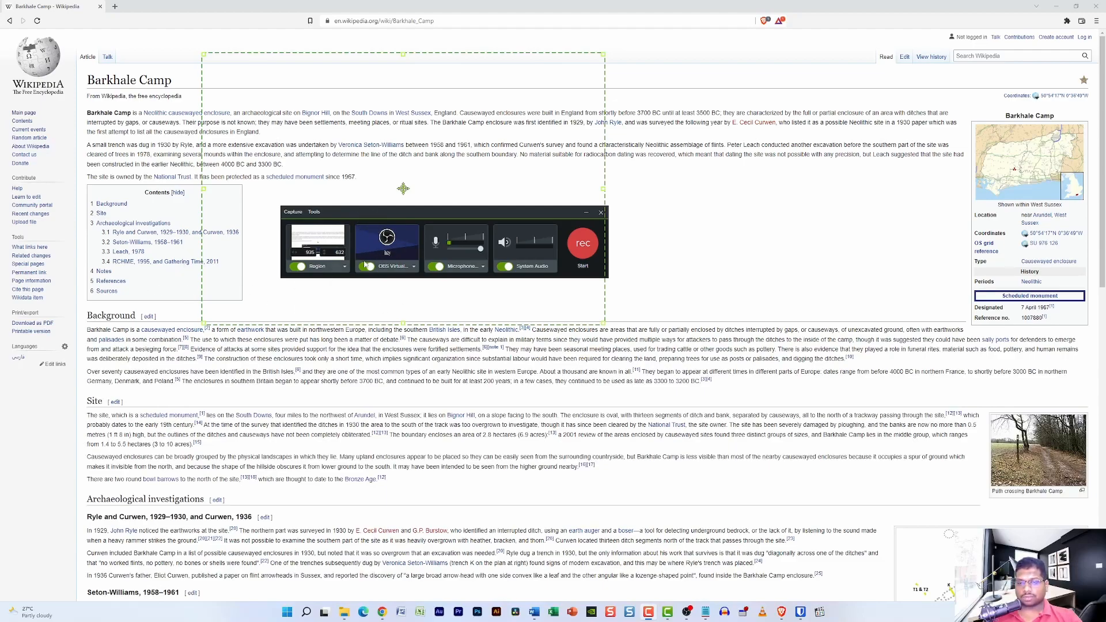
pyautogui.click(470, 270)
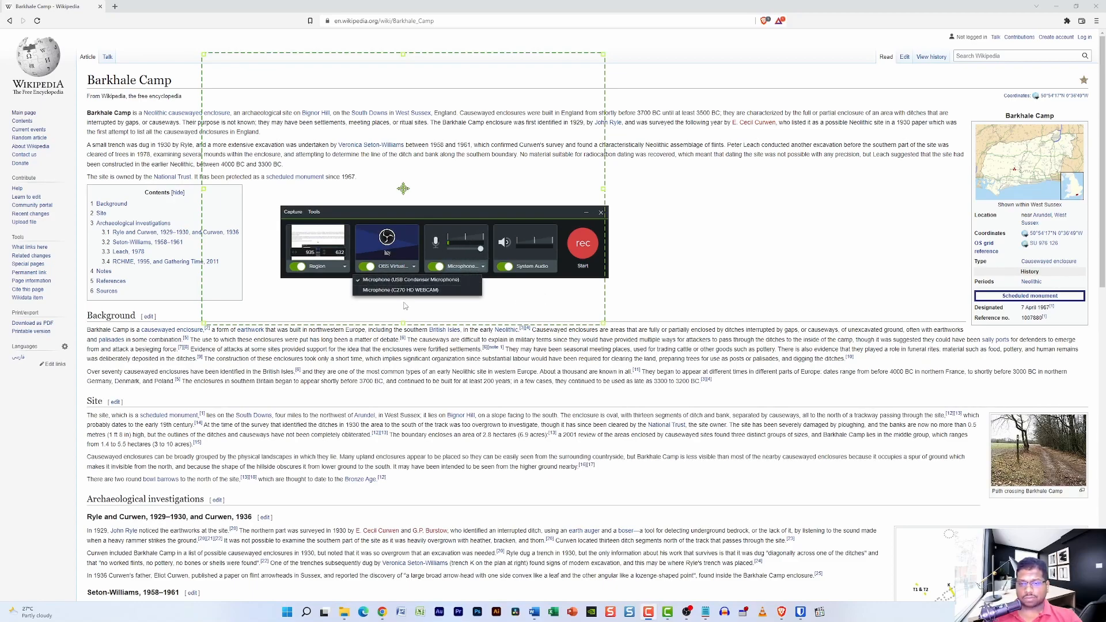
pyautogui.click(466, 269)
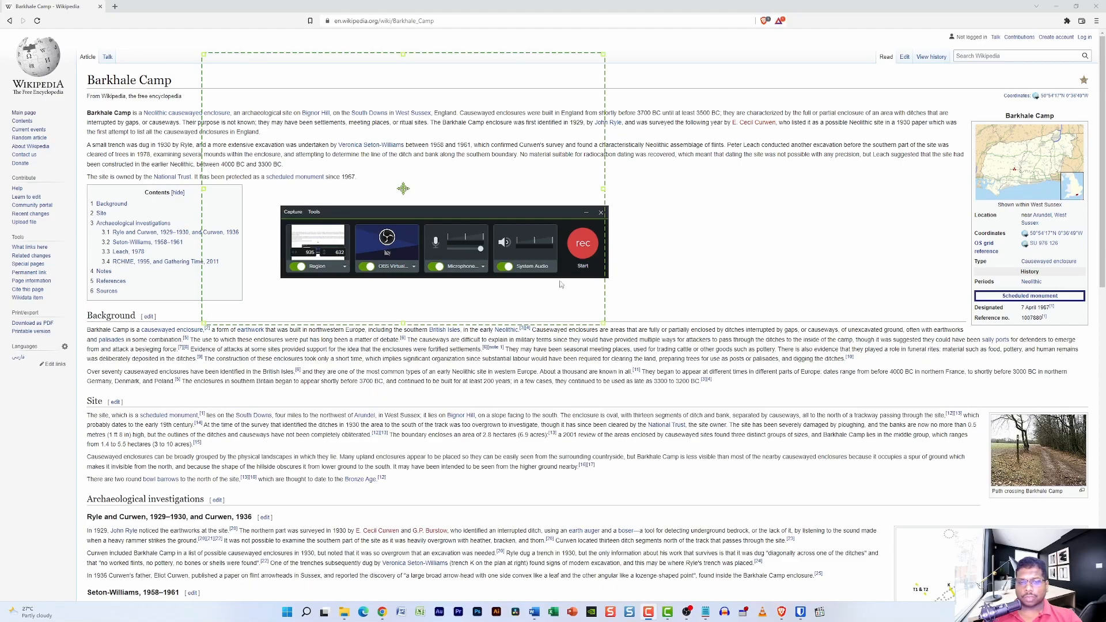
# Record the chosen region while scrolling down and back up the Barkhale Camp article
pyautogui.click(583, 247)
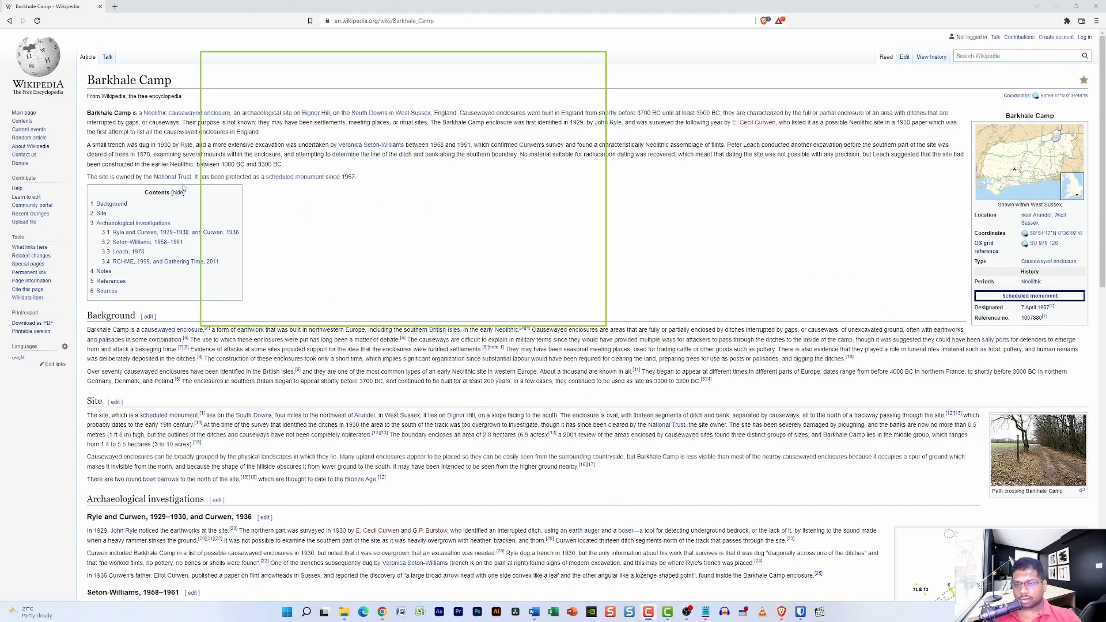
pyautogui.scroll(-12, 167, 189)
pyautogui.scroll(11, 167, 188)
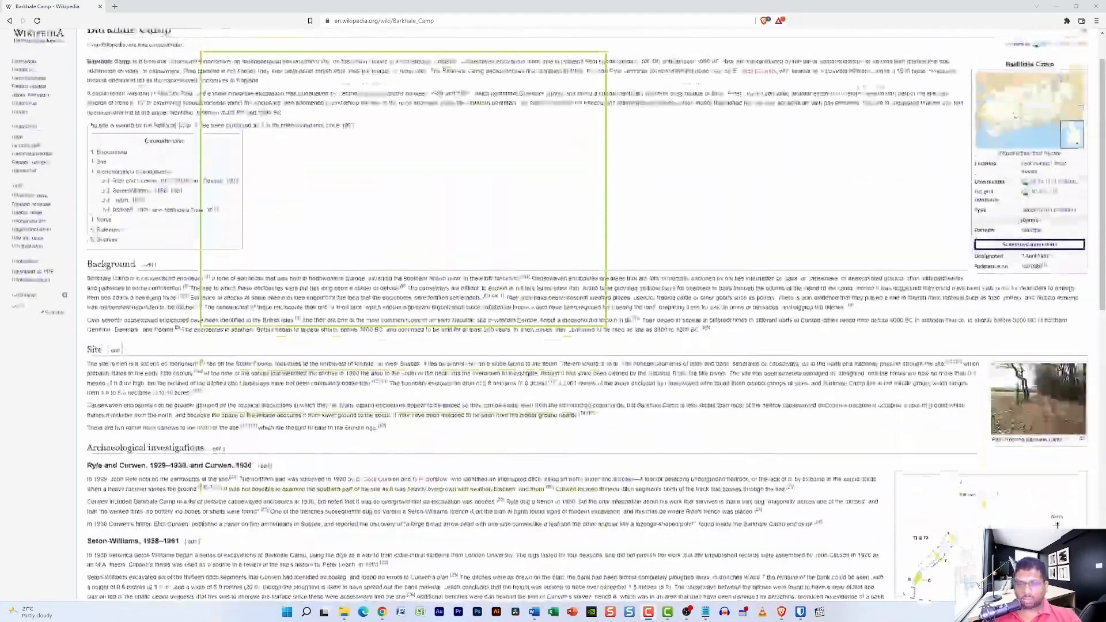
pyautogui.scroll(1, 392, 214)
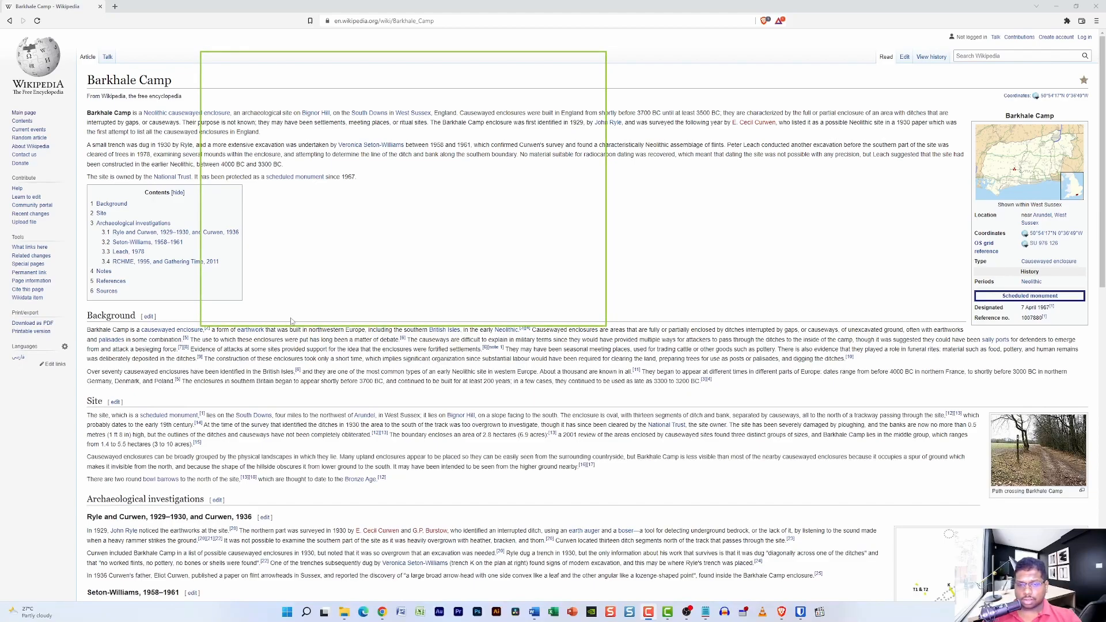
pyautogui.click(533, 344)
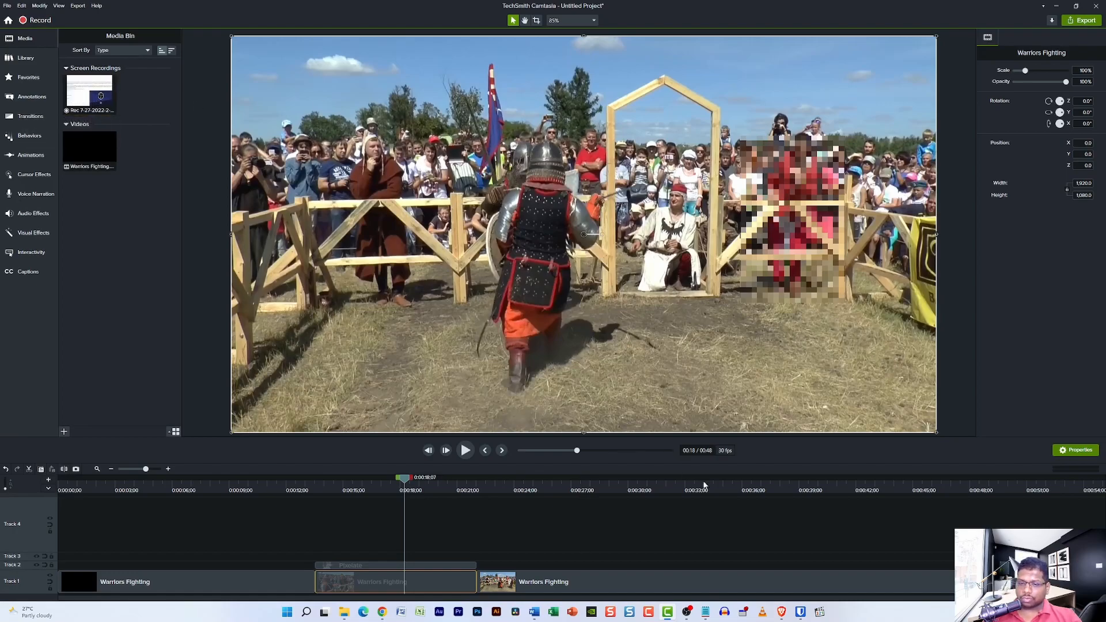
# Delete all existing Warriors Fighting media and its effects from the Camtasia timeline
pyautogui.click(476, 530)
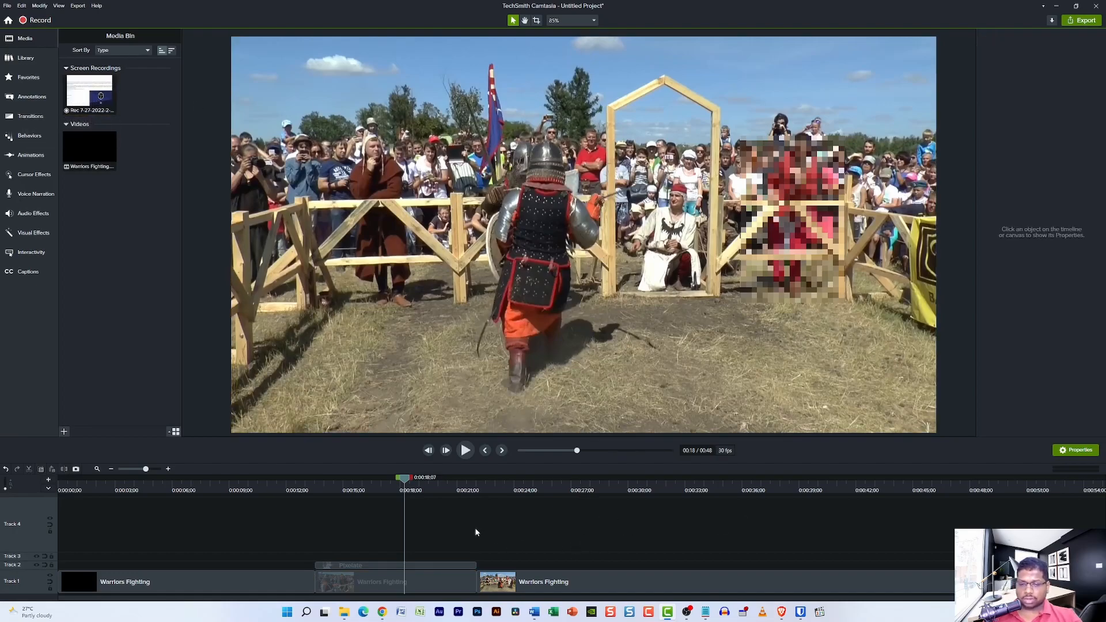
pyautogui.hotkey('ctrl', 'a')
pyautogui.press('Delete')
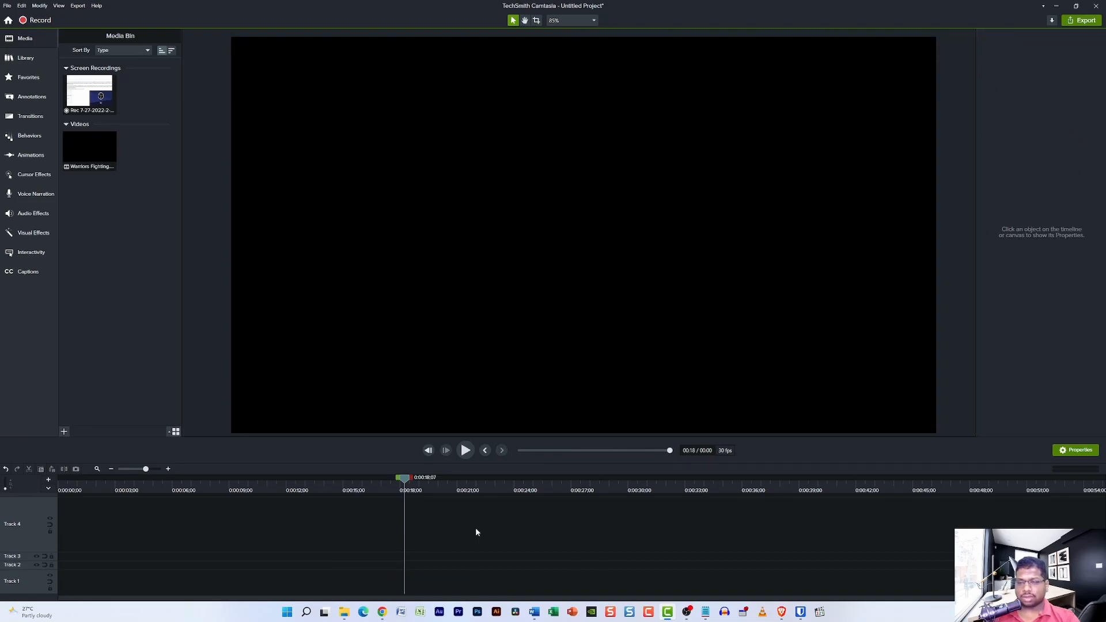
# Add the new screen recording to the timeline, keep the project at 30 FPS, and scrub through the footage
pyautogui.moveTo(90, 92); pyautogui.dragTo(229, 571)
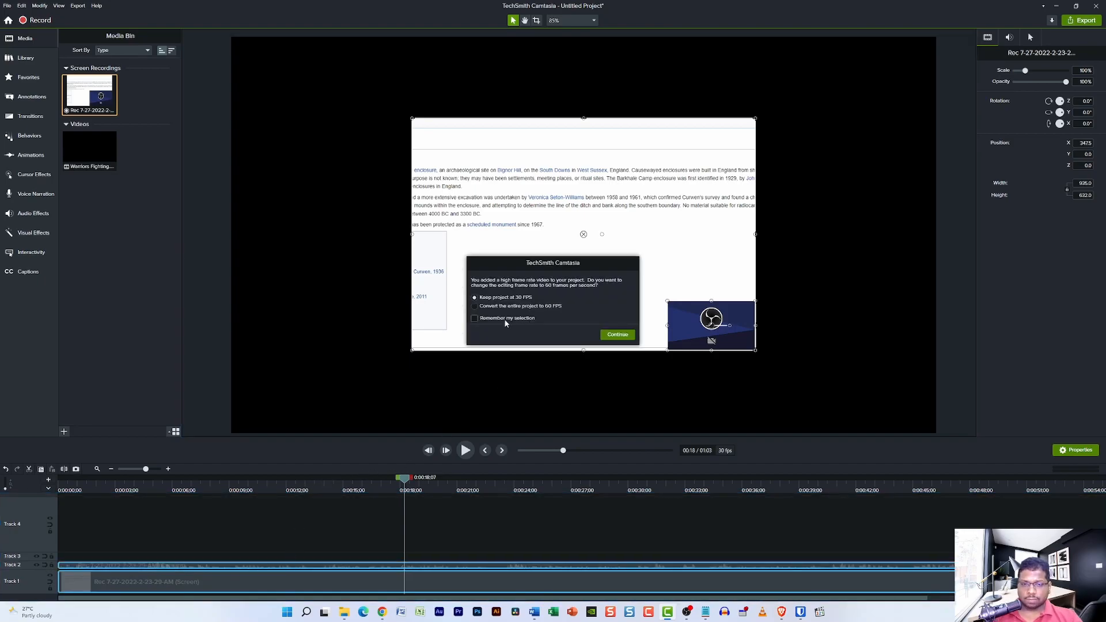
pyautogui.click(618, 335)
pyautogui.moveTo(411, 483); pyautogui.dragTo(456, 489)
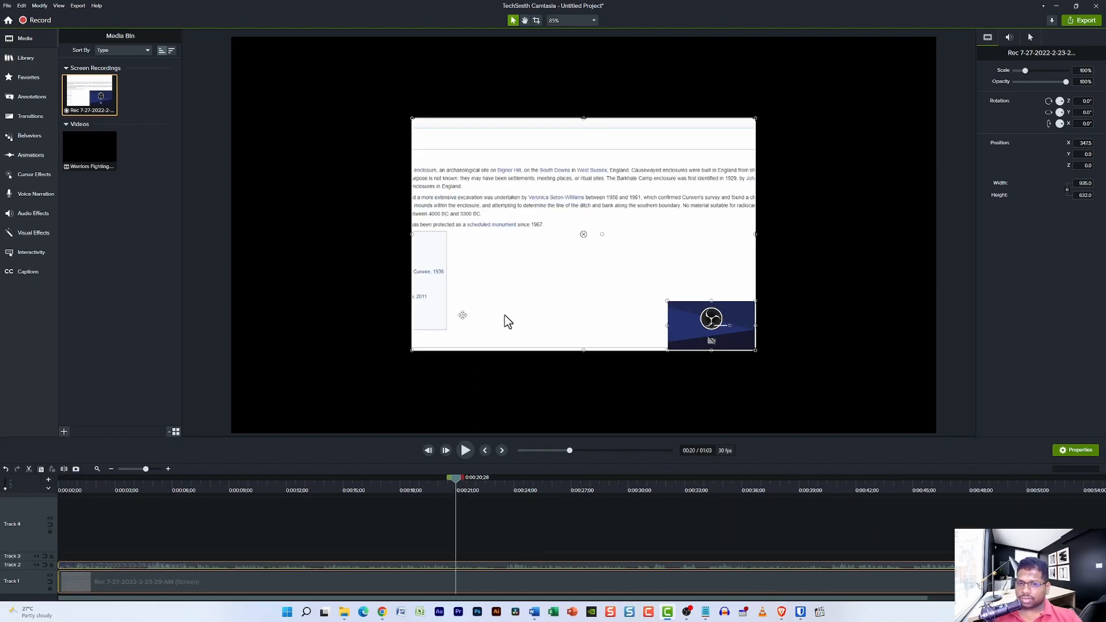
pyautogui.click(297, 104)
pyautogui.moveTo(461, 489); pyautogui.dragTo(557, 474)
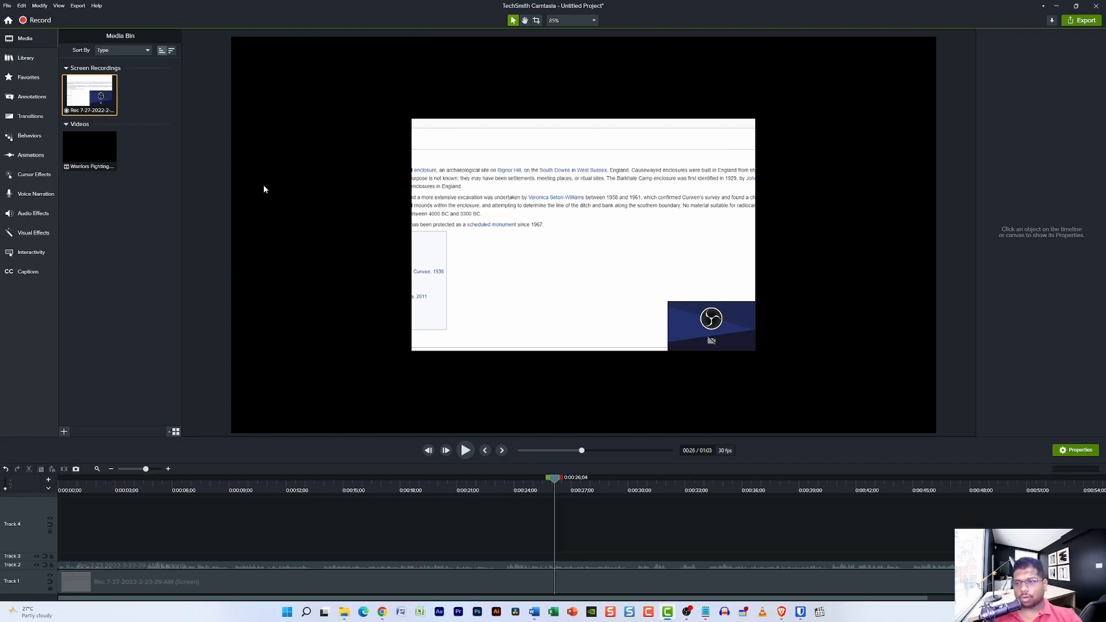
# Split the screen clip on Track 1 at about 14 seconds and trim the second piece to end near 45 seconds
pyautogui.click(336, 581)
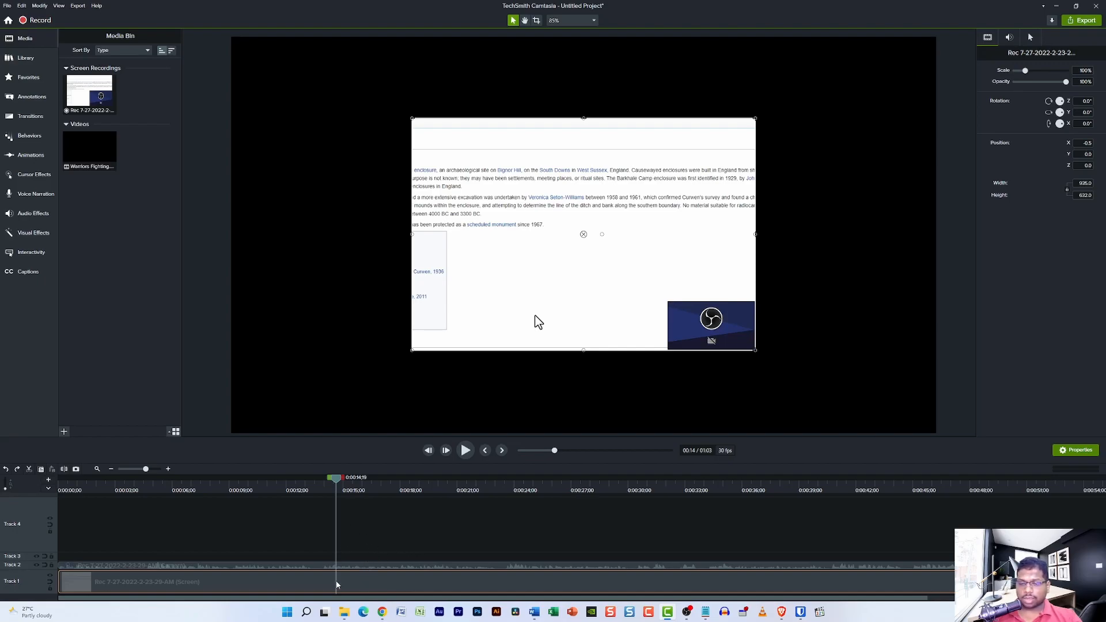
pyautogui.press('s')
pyautogui.moveTo(337, 510); pyautogui.dragTo(312, 548)
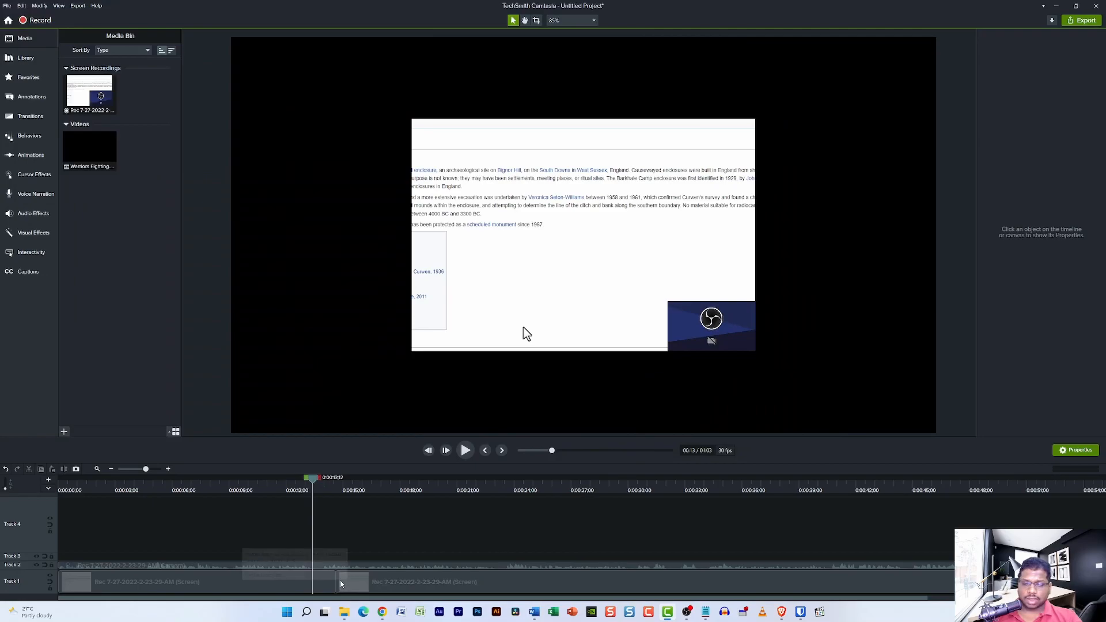
pyautogui.moveTo(919, 599); pyautogui.dragTo(415, 598)
pyautogui.click(194, 574)
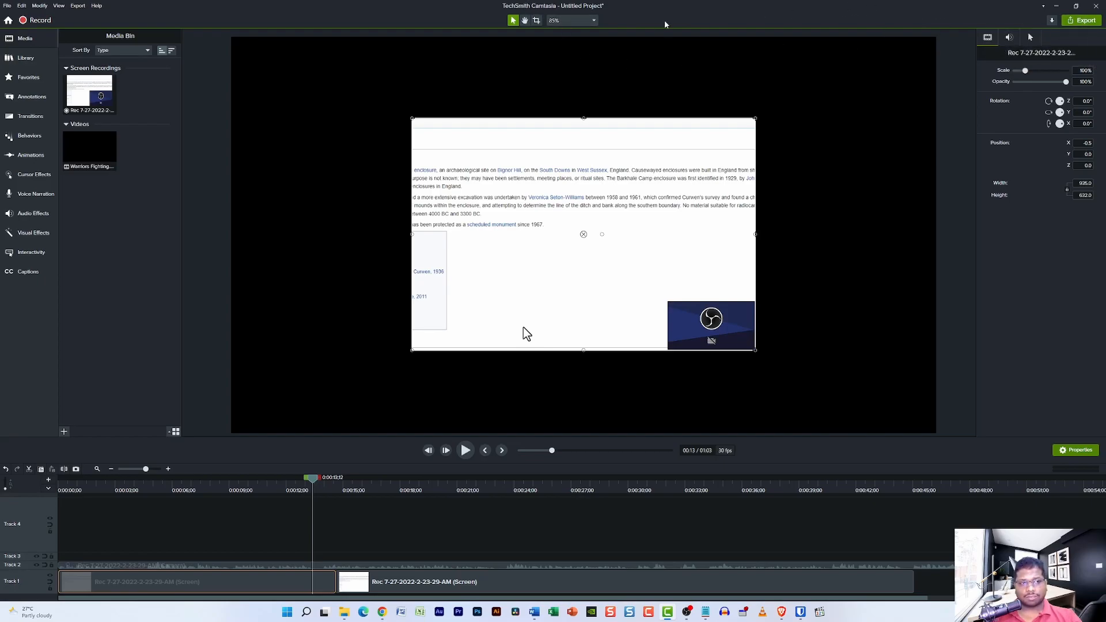
# Set up a local file export named Test2 and expand its advanced settings
pyautogui.click(1088, 22)
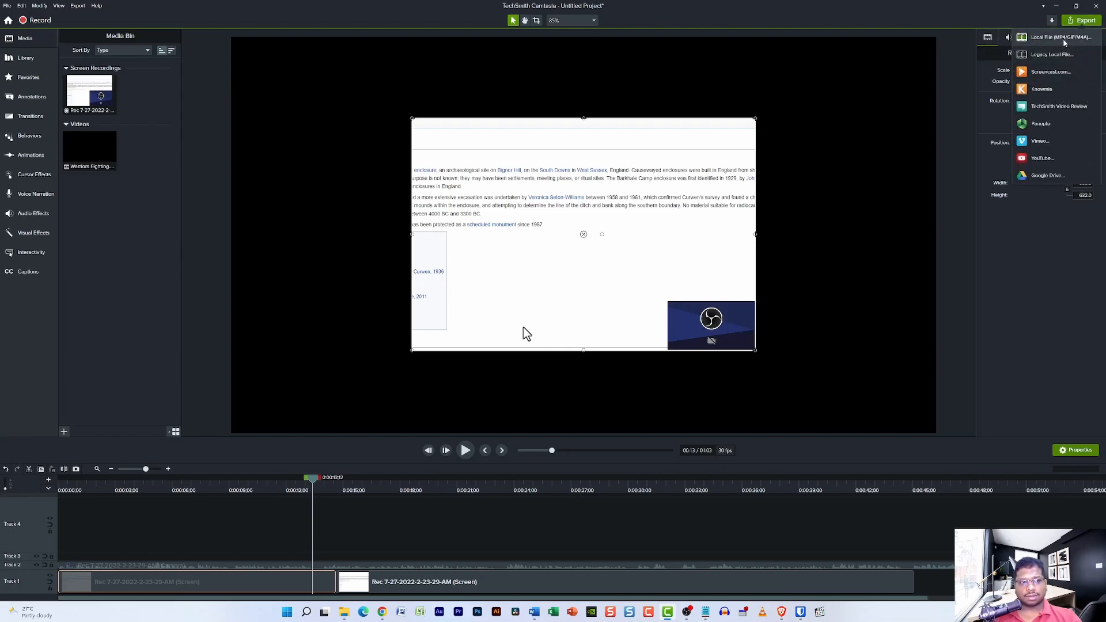
pyautogui.click(1065, 38)
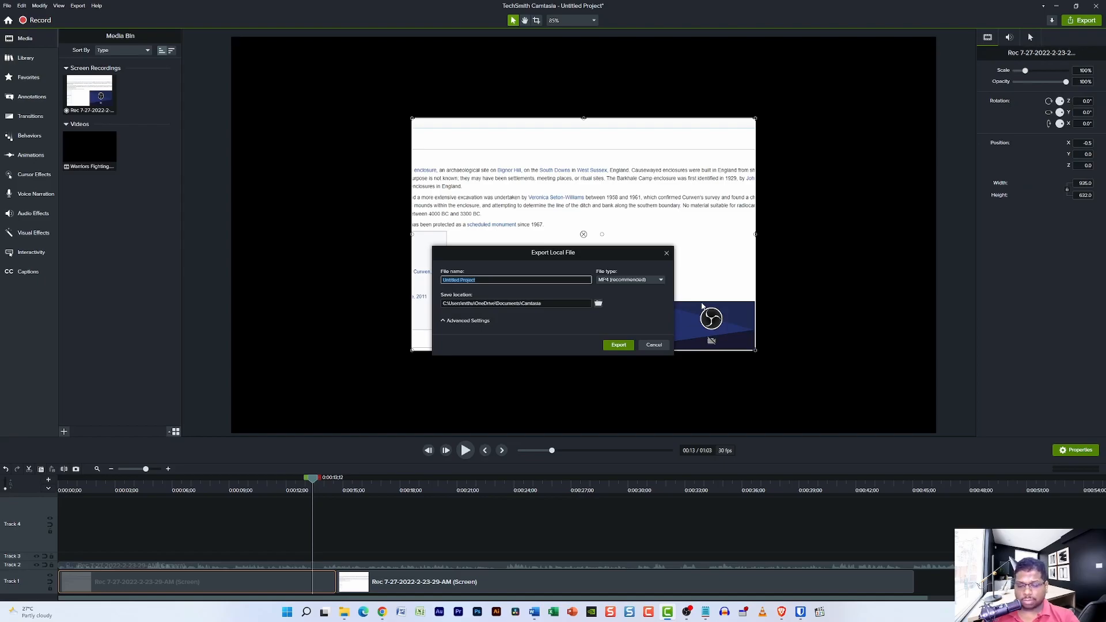
pyautogui.write('Test2')
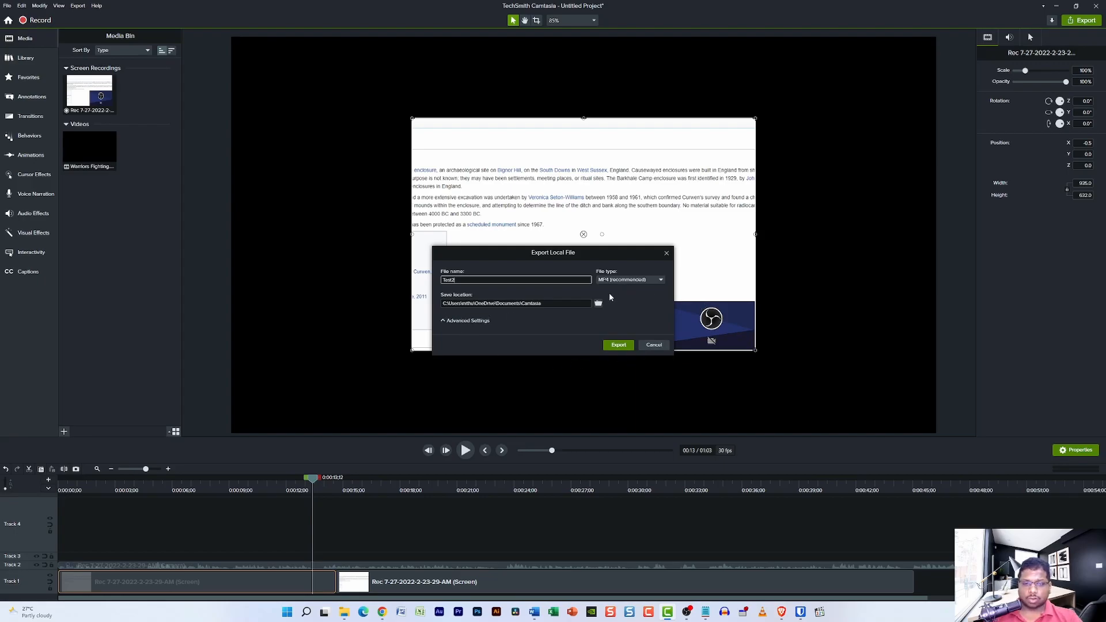
pyautogui.click(470, 321)
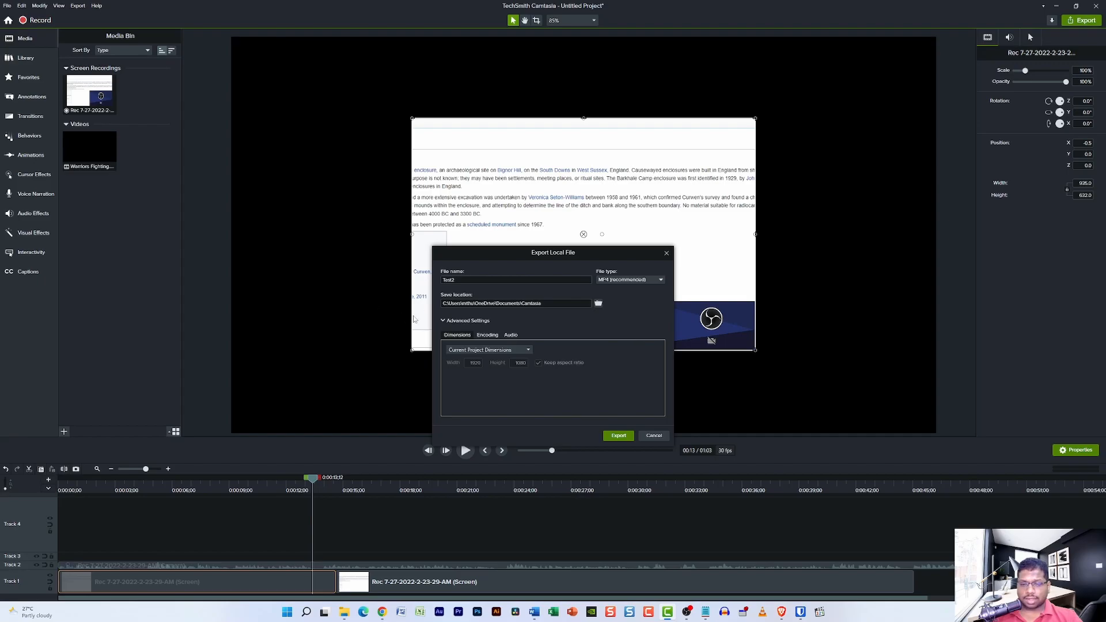
# Examine the preset sizes offered for the export dimensions without changing the selection
pyautogui.click(467, 352)
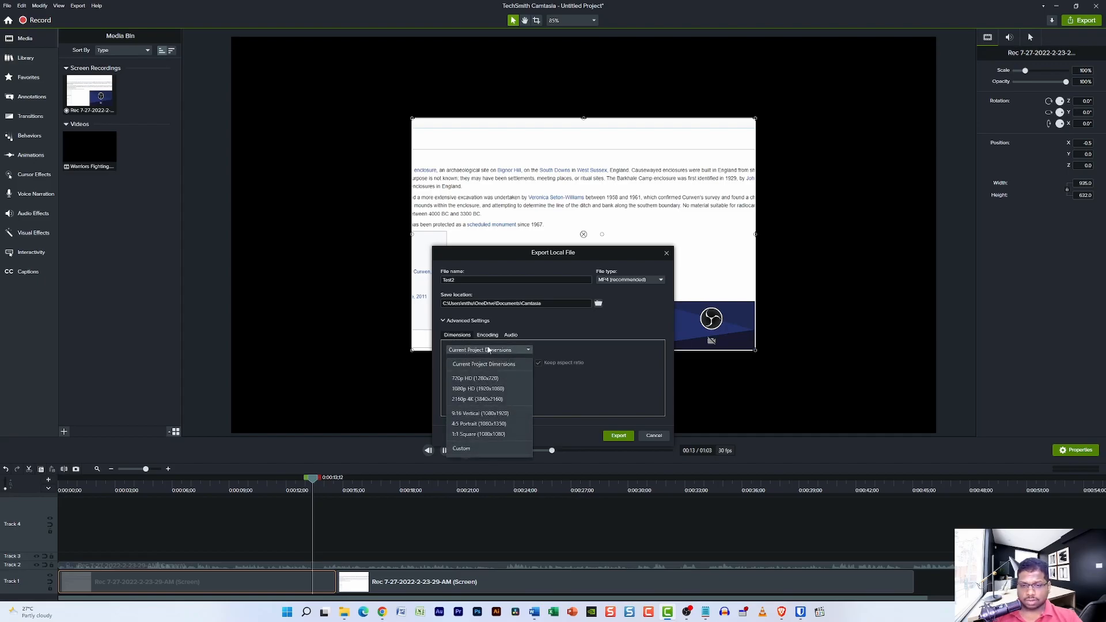
pyautogui.click(603, 409)
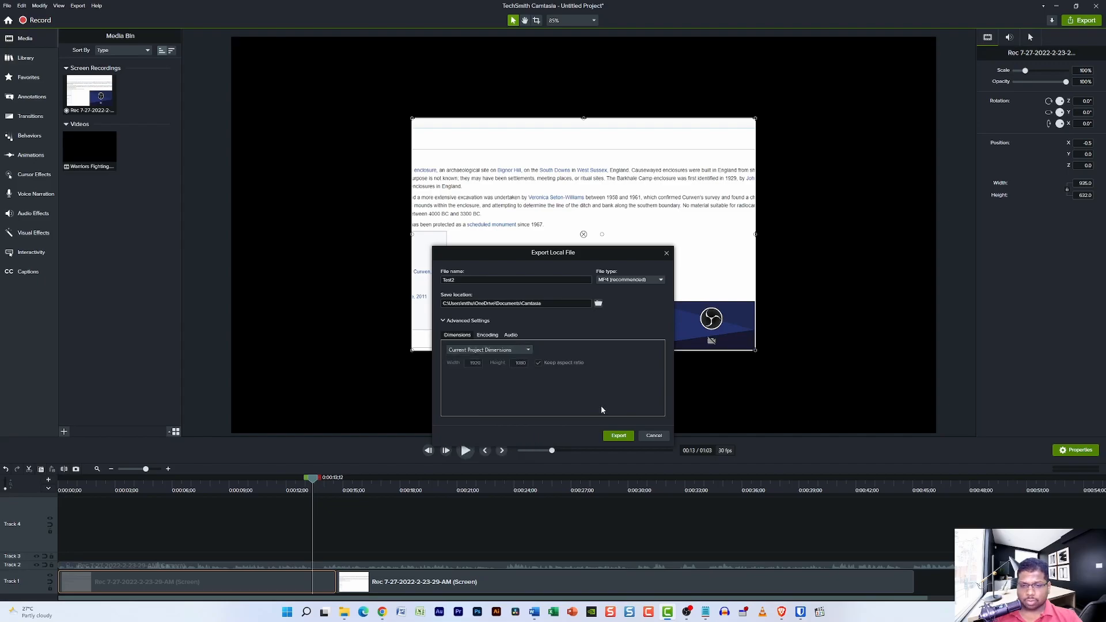
pyautogui.click(511, 350)
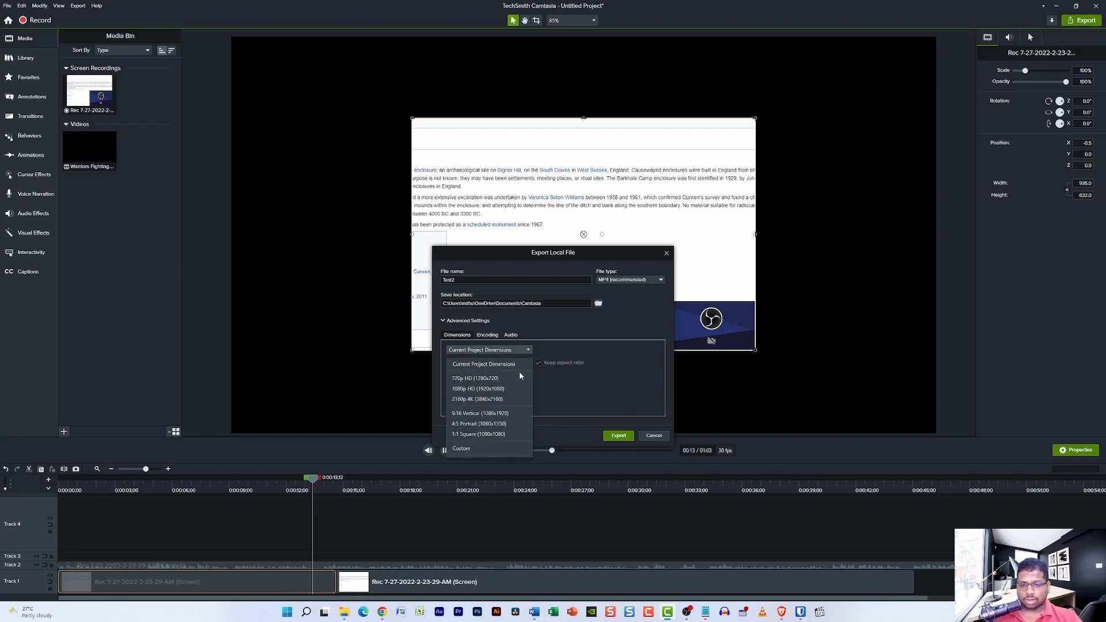
pyautogui.click(562, 388)
# Try the Custom option for the export dimensions and check its width and height fields
pyautogui.click(472, 350)
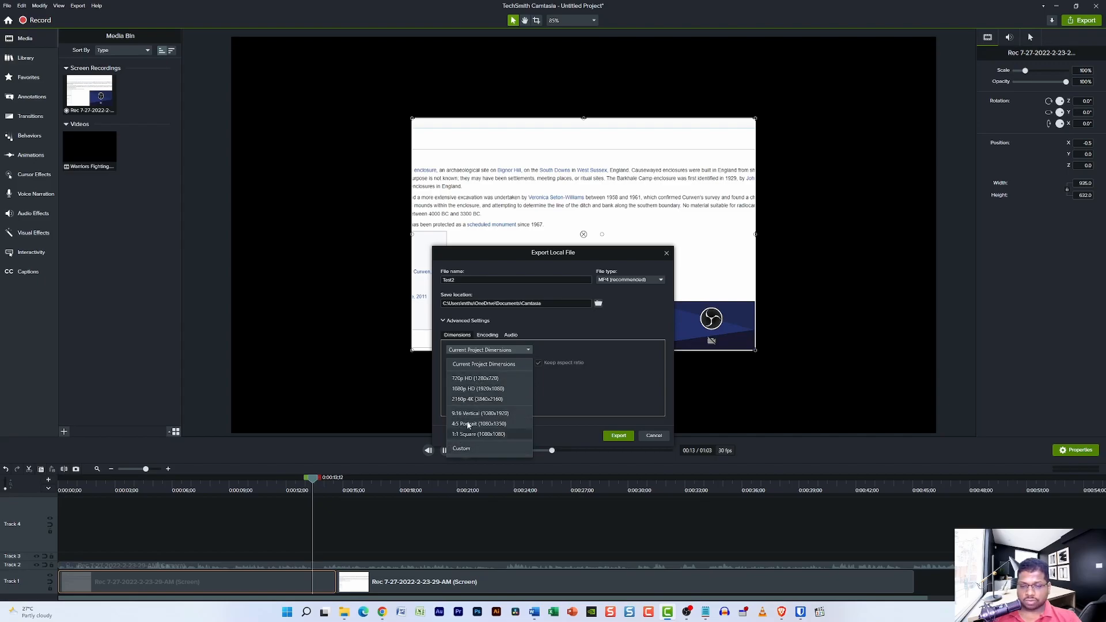
pyautogui.click(469, 449)
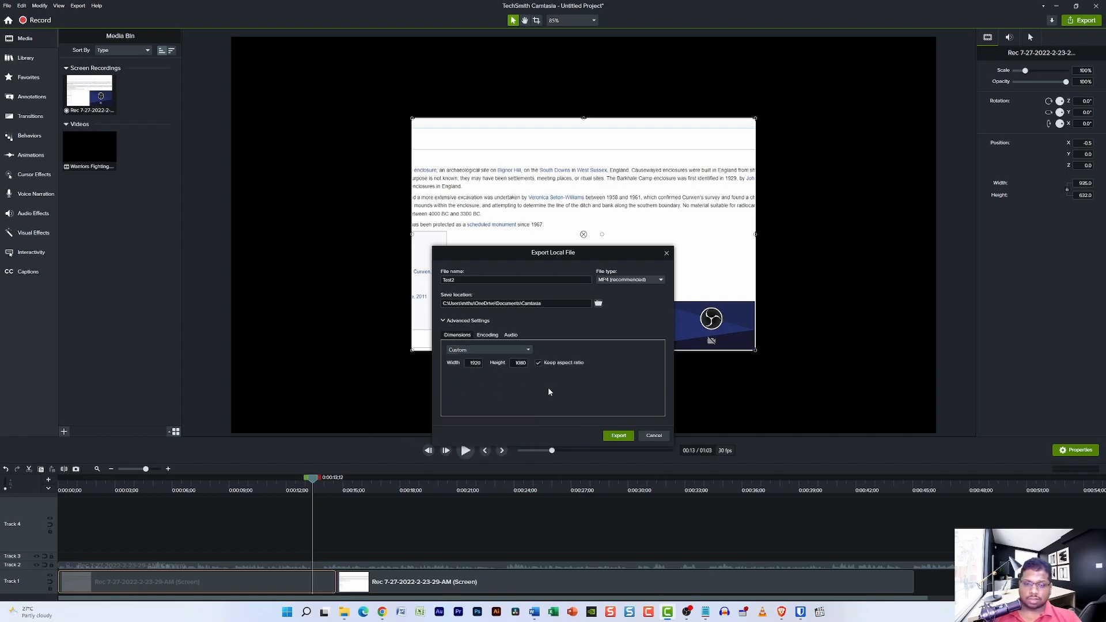
pyautogui.click(474, 363)
pyautogui.click(520, 363)
pyautogui.click(471, 363)
# Set the export dimensions to Current Project Dimensions and start exporting the video
pyautogui.click(522, 349)
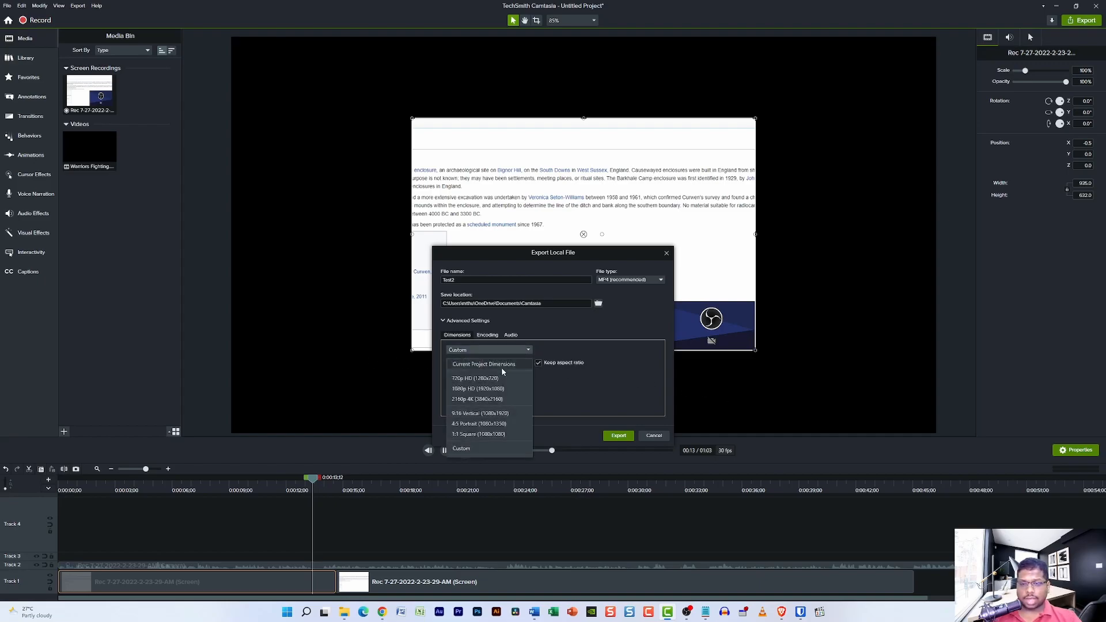
pyautogui.click(499, 365)
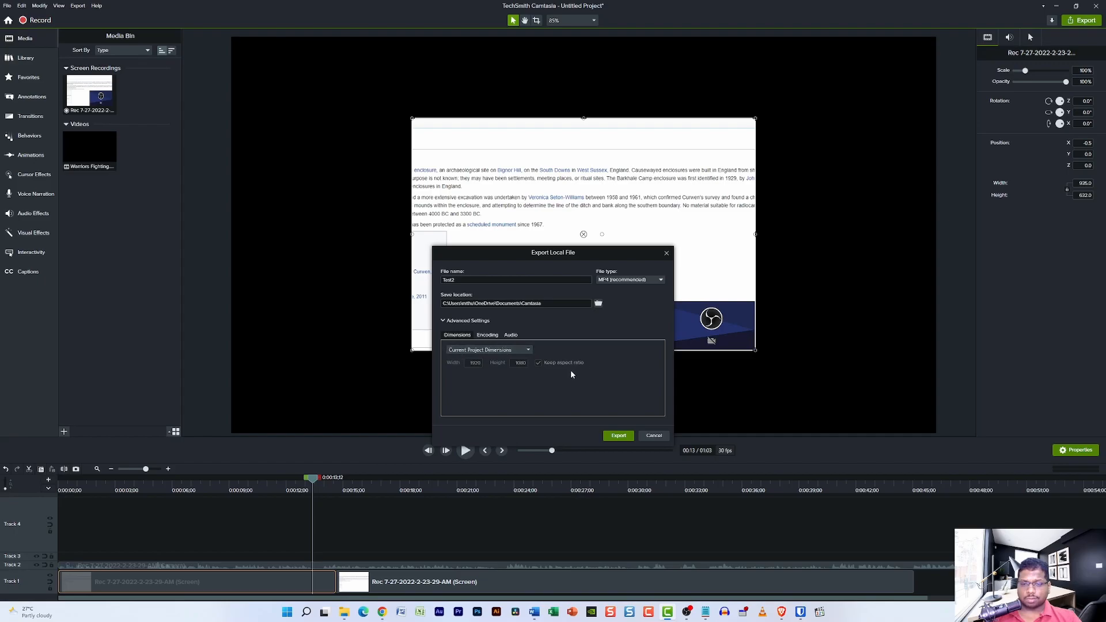
pyautogui.click(619, 436)
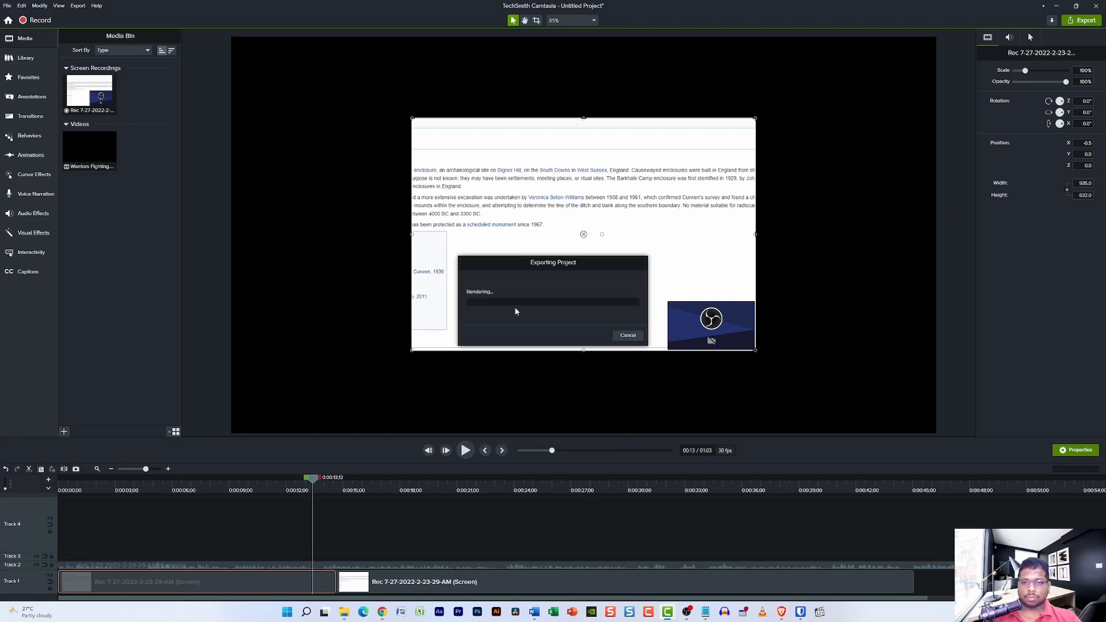